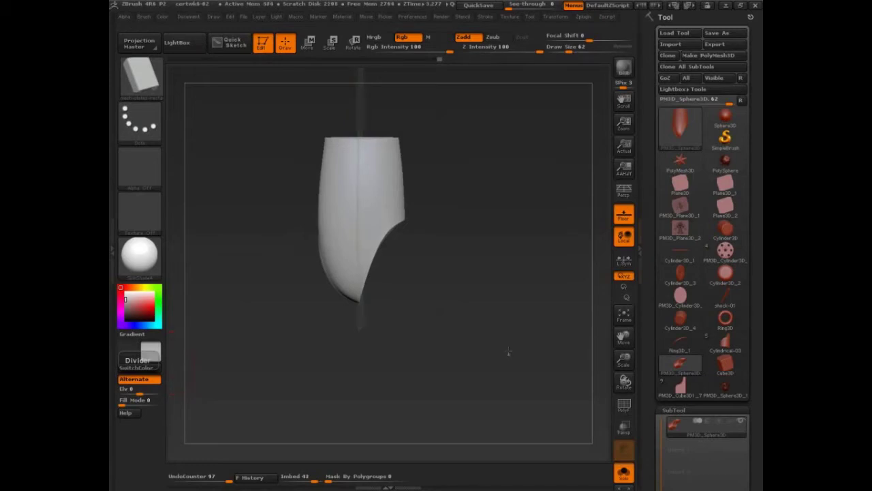
Load DemoSoldier.ZTL from LightBox's Tool files as the active tool
key("comma")
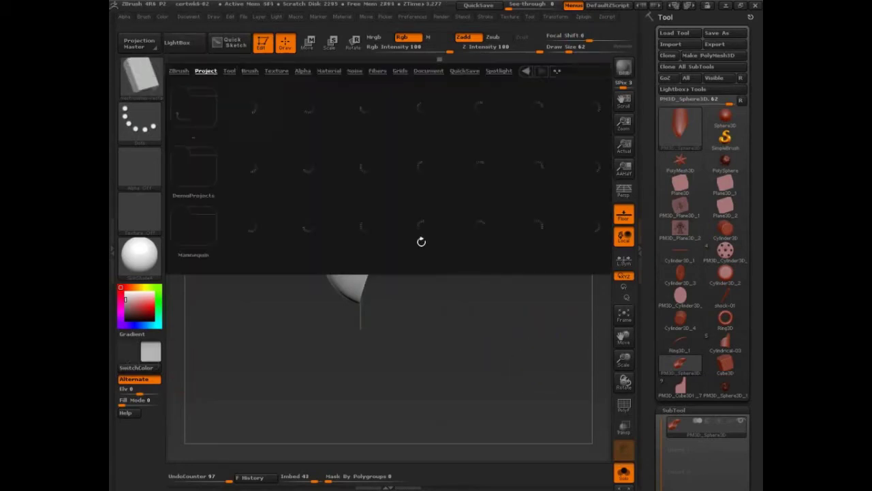
left_click(229, 70)
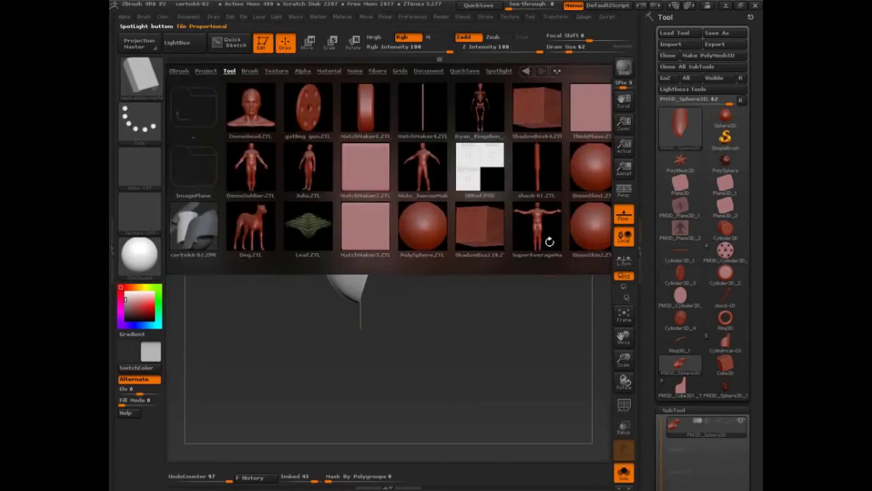
double_click(252, 170)
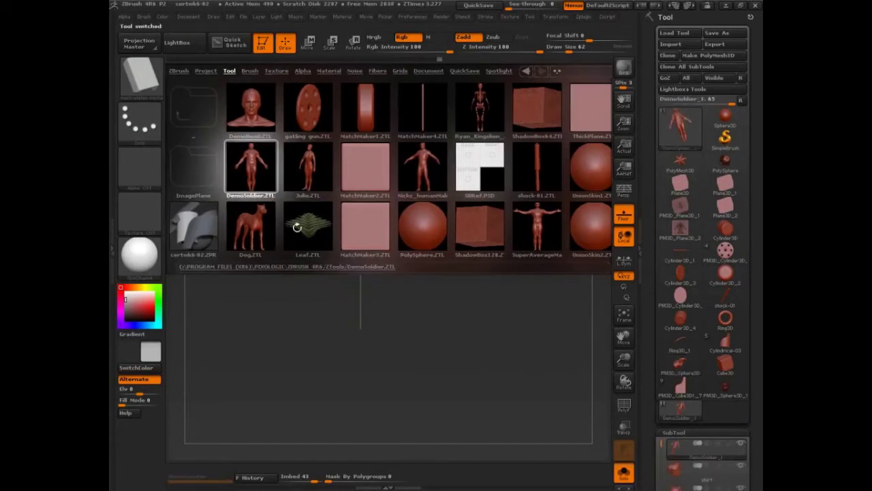
Frame the soldier front-on and mask everything except the right leg
left_click(184, 42)
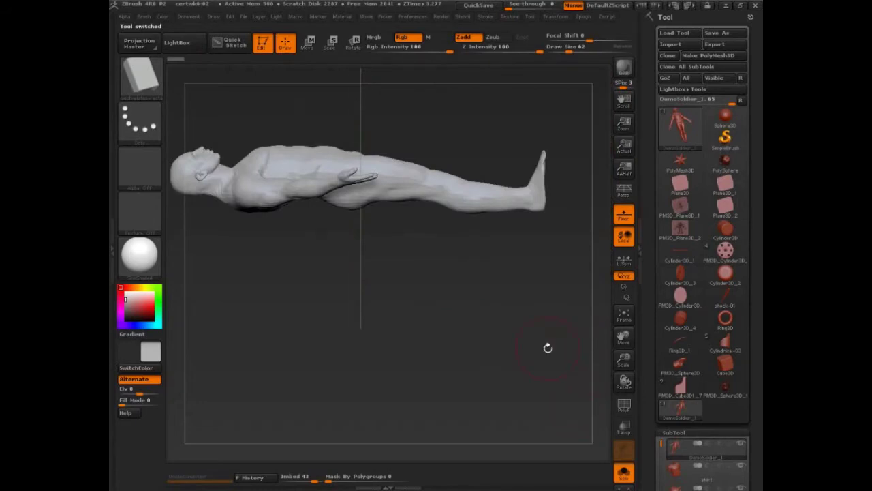
left_click_drag(547, 348, 582, 395)
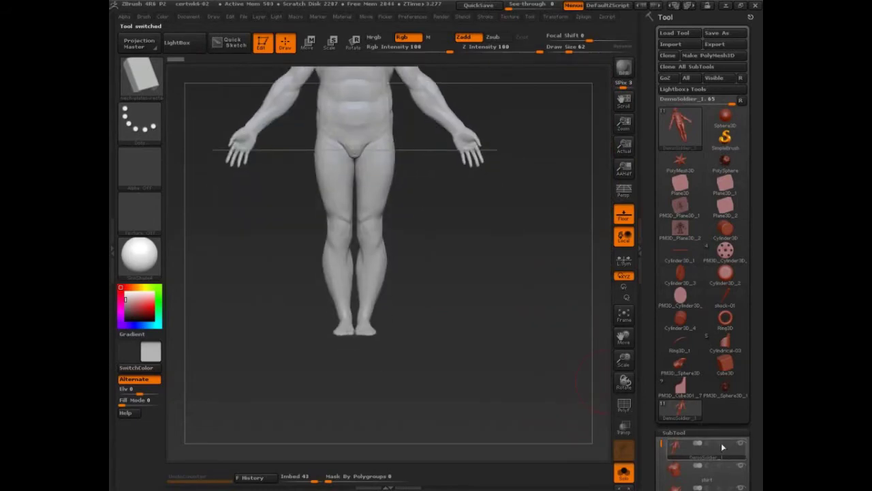
key("f")
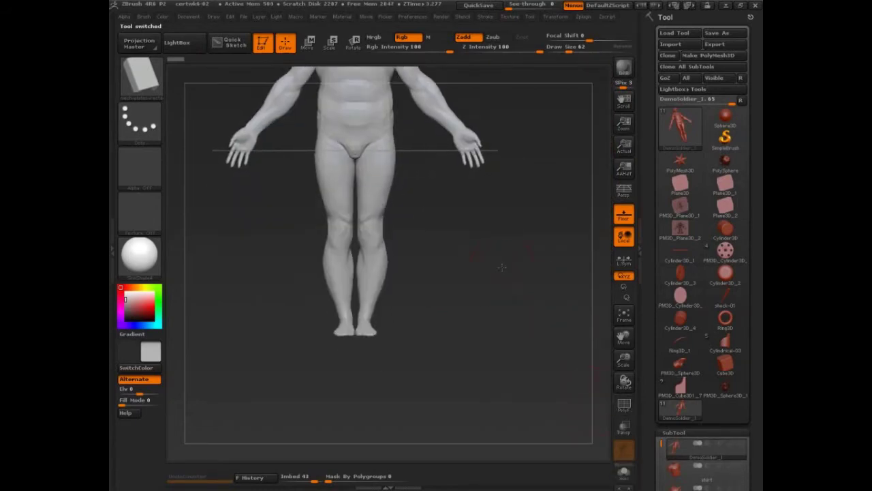
key("r")
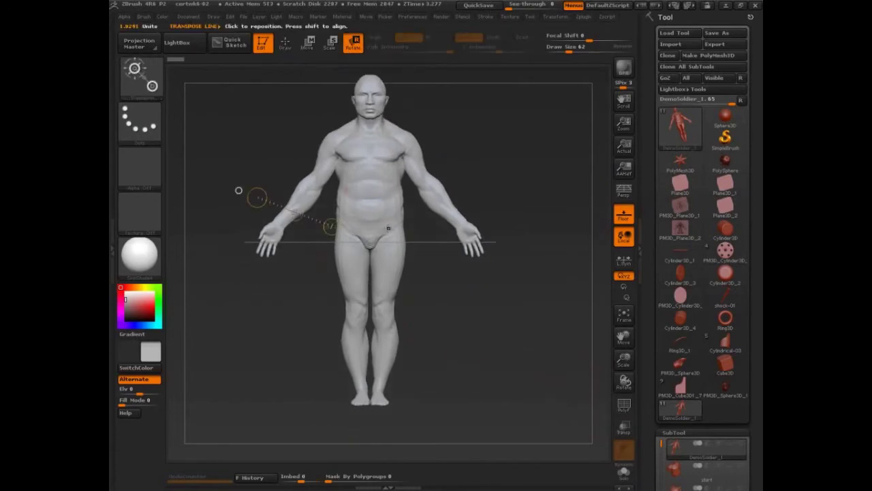
left_click_drag(389, 227, 393, 237, "ctrl")
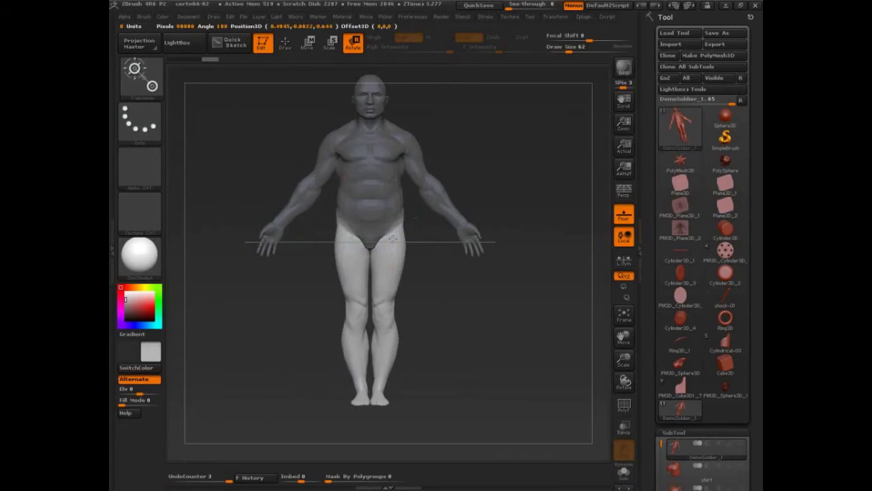
key("ctrl+z")
key("ctrl+shift+z")
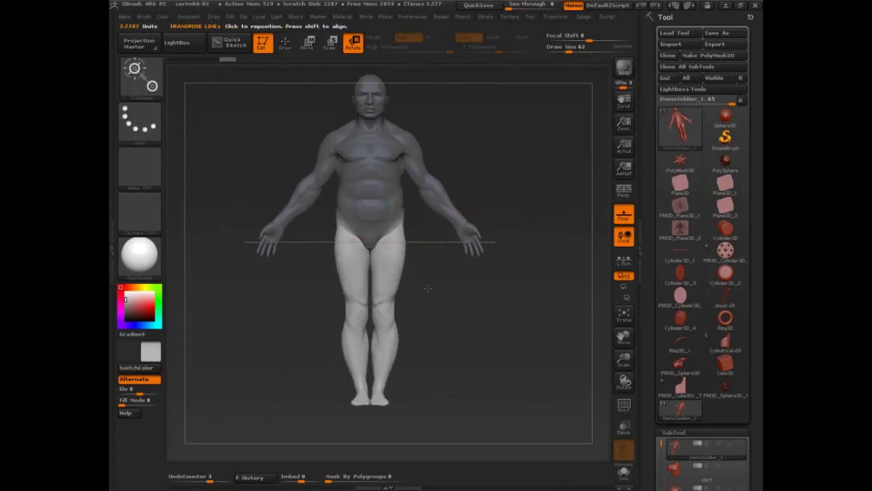
Set brush size to 105, rotate the legs outward, and smooth the inner thighs
left_click_drag(428, 289, 381, 334)
key("q")
key("s")
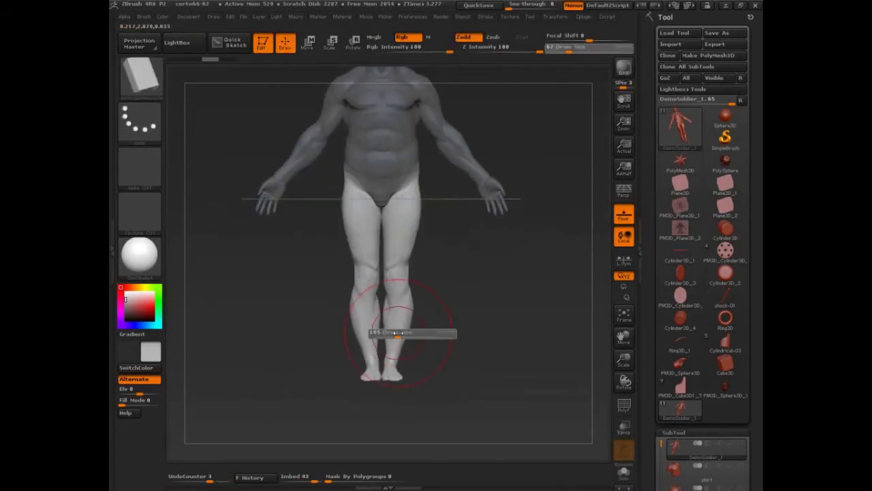
left_click(395, 332)
key("shift")
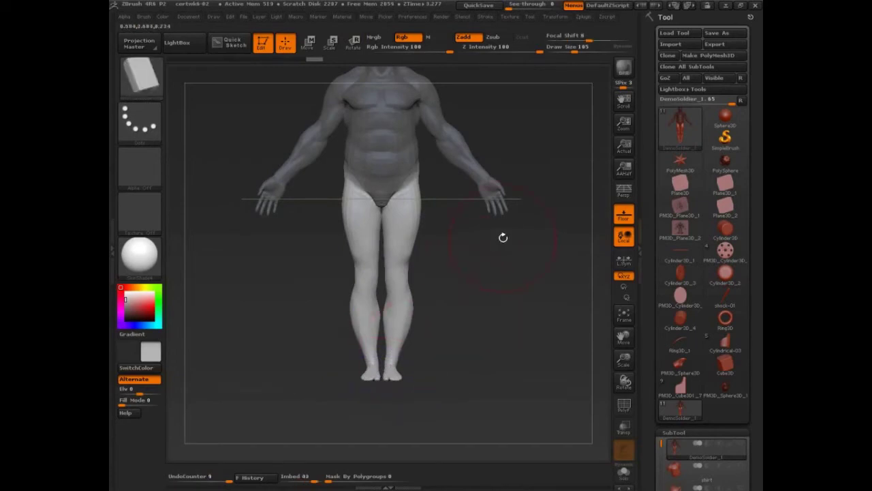
key("r")
mouse_move(546, 144)
left_mouse_down()
mouse_move(522, 145)
mouse_move(547, 147)
left_mouse_up()
key("q")
left_click_drag(402, 198, 405, 259, "shift")
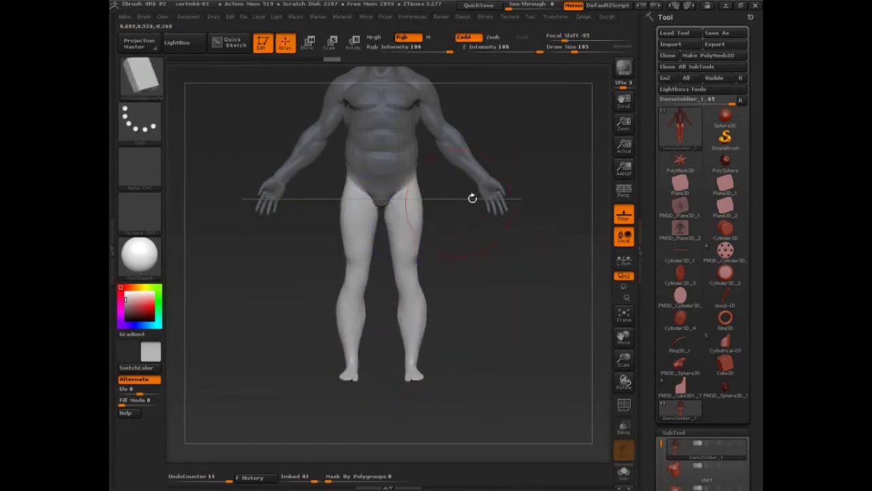
mouse_move(555, 246)
left_mouse_down()
mouse_move(413, 212)
mouse_move(520, 206)
mouse_move(522, 190)
mouse_move(504, 265)
mouse_move(529, 276)
left_mouse_up()
Swing the leg forward at the hip, bend it at the knee, and isolate the foot
key("r")
mouse_move(487, 252)
left_mouse_down()
mouse_move(424, 243)
mouse_move(438, 264)
mouse_move(484, 186)
mouse_move(480, 225)
mouse_move(510, 271)
mouse_move(483, 272)
mouse_move(513, 271)
left_mouse_up()
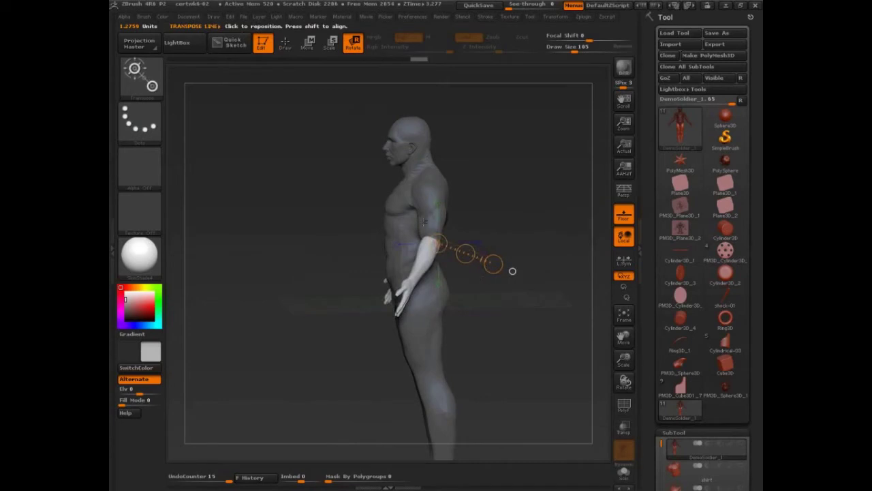
left_click_drag(496, 357, 412, 267, "alt")
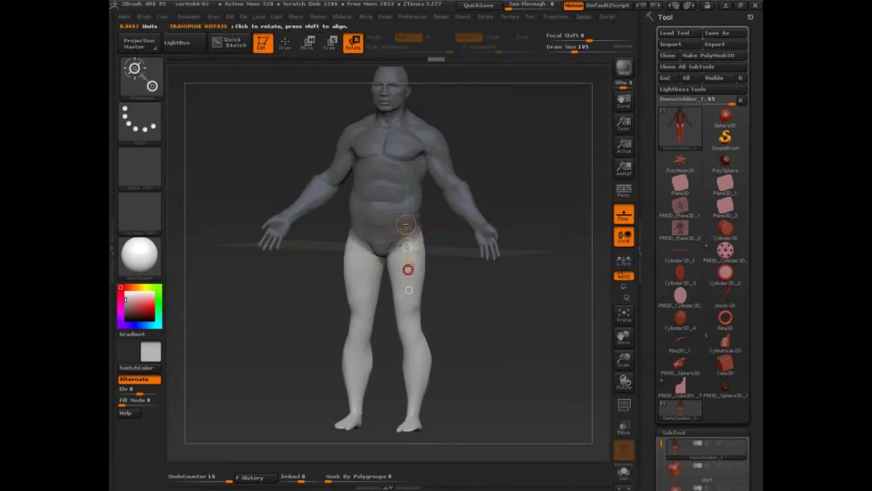
left_click_drag(531, 286, 470, 286, "shift")
left_click_drag(431, 167, 488, 156)
left_click_drag(434, 230, 515, 217)
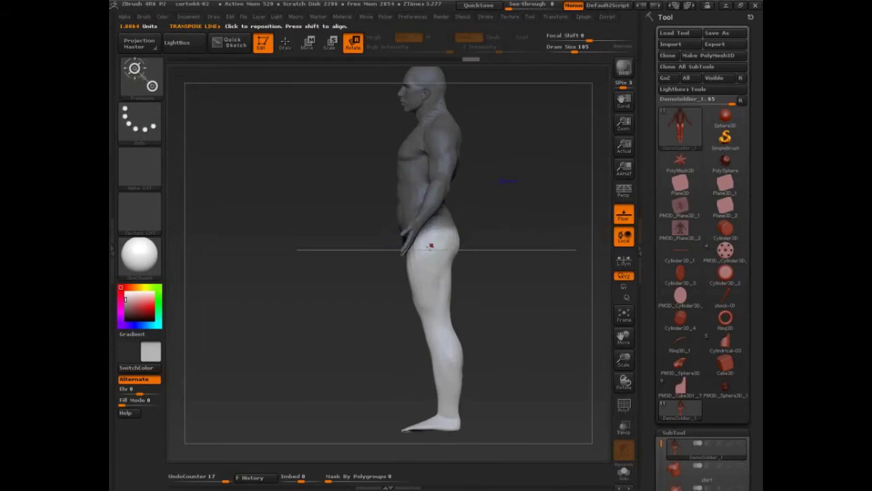
left_click_drag(518, 214, 518, 185)
left_click_drag(477, 180, 538, 160, "ctrl")
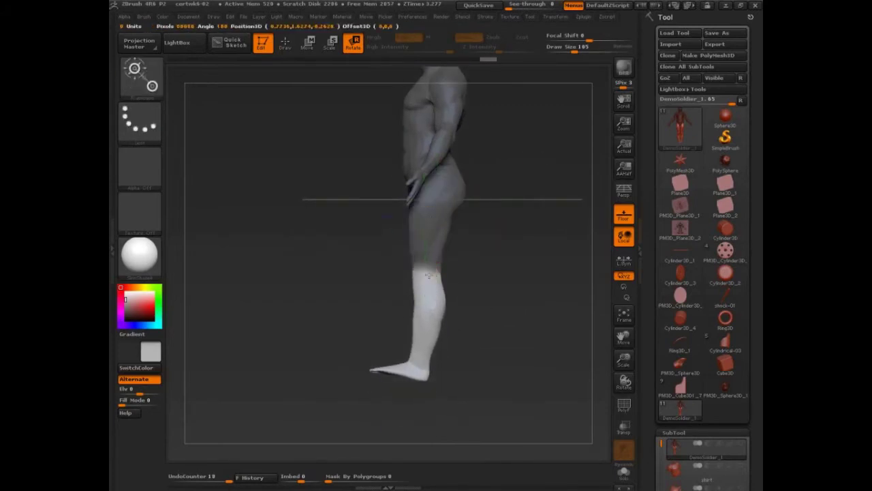
left_click_drag(477, 265, 517, 252)
left_click_drag(450, 372, 504, 344, "ctrl")
key("w")
key("q")
Mask the body and swing the arm back at the shoulder
mouse_move(520, 257)
left_mouse_down()
mouse_move(543, 218)
mouse_move(519, 304)
left_mouse_up()
key("w")
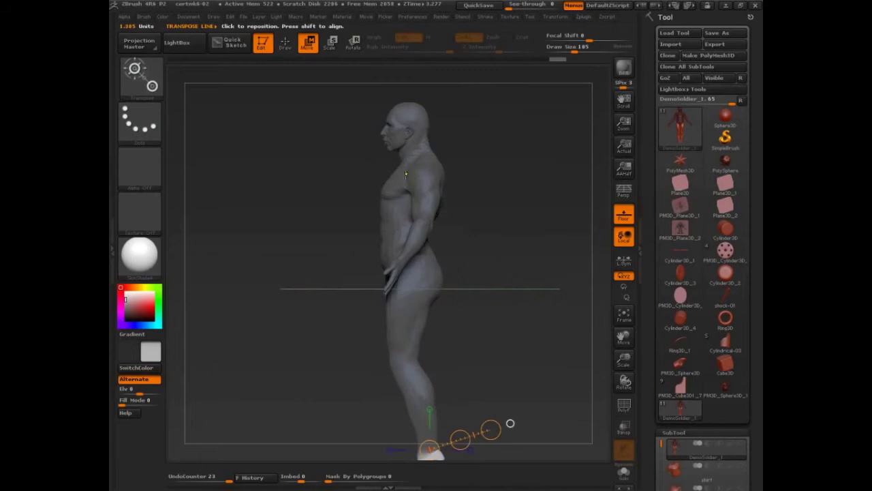
mouse_move(398, 273)
left_mouse_down("ctrl")
mouse_move(412, 176)
mouse_move(425, 175)
mouse_move(422, 184)
mouse_move(493, 146)
mouse_move(467, 151)
left_mouse_up("ctrl")
key("r")
mouse_move(502, 230)
left_mouse_down()
mouse_move(469, 251)
mouse_move(443, 248)
left_mouse_up()
Tilt the torso with rotation axes at belly, waist and neck, leaving only the head unmasked
left_click_drag(525, 215, 565, 209)
mouse_move(501, 254)
left_mouse_down()
mouse_move(559, 254)
mouse_move(463, 250)
mouse_move(443, 229)
mouse_move(437, 202)
mouse_move(510, 184)
mouse_move(477, 191)
mouse_move(502, 210)
mouse_move(421, 232)
left_mouse_up()
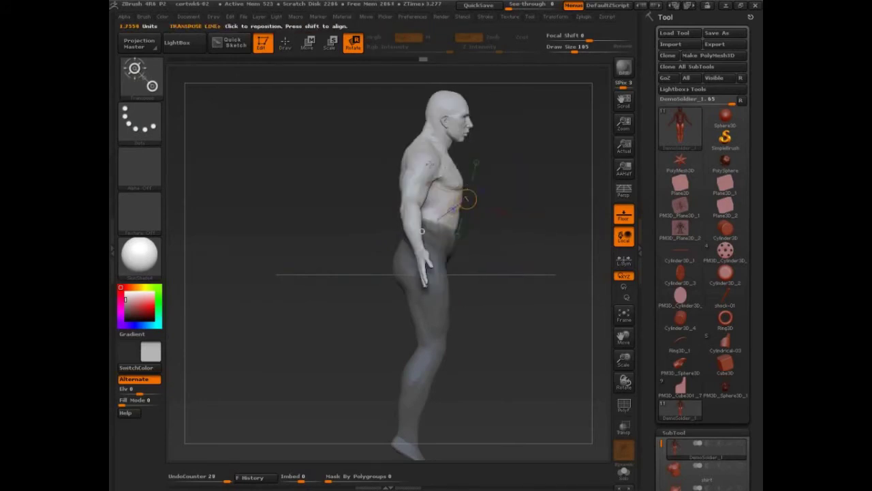
left_click_drag(463, 146, 516, 140)
mouse_move(477, 209)
left_mouse_down()
mouse_move(547, 199)
mouse_move(518, 196)
left_mouse_up()
left_click_drag(431, 216, 527, 203)
left_click_drag(436, 204, 437, 259, "ctrl")
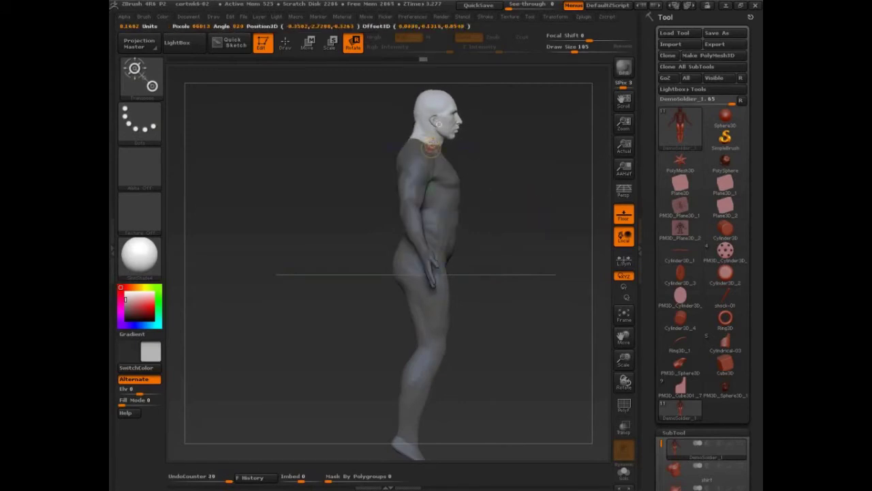
mouse_move(434, 99)
left_mouse_down()
mouse_move(434, 140)
mouse_move(550, 150)
mouse_move(529, 145)
left_mouse_up()
left_click_drag(429, 141, 528, 149)
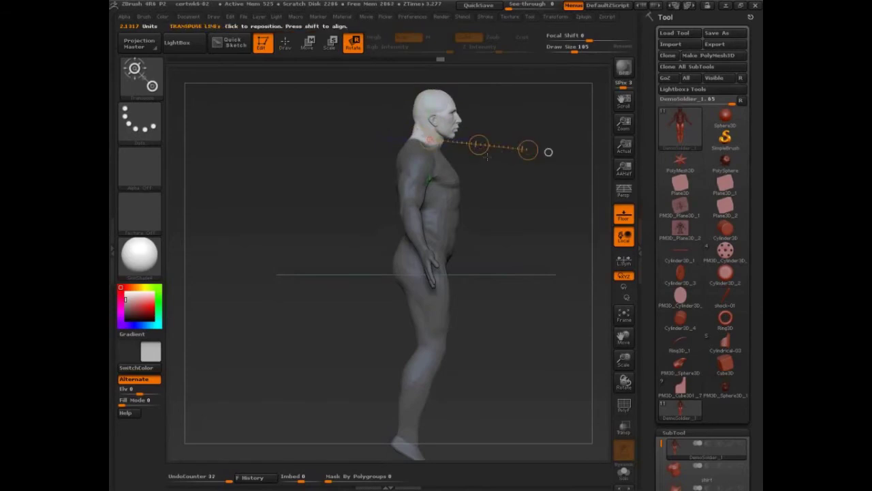
Drop a subdivision level and rotate the forearm down and outward at the elbow to pronate the hand
left_click_drag(543, 211, 521, 219)
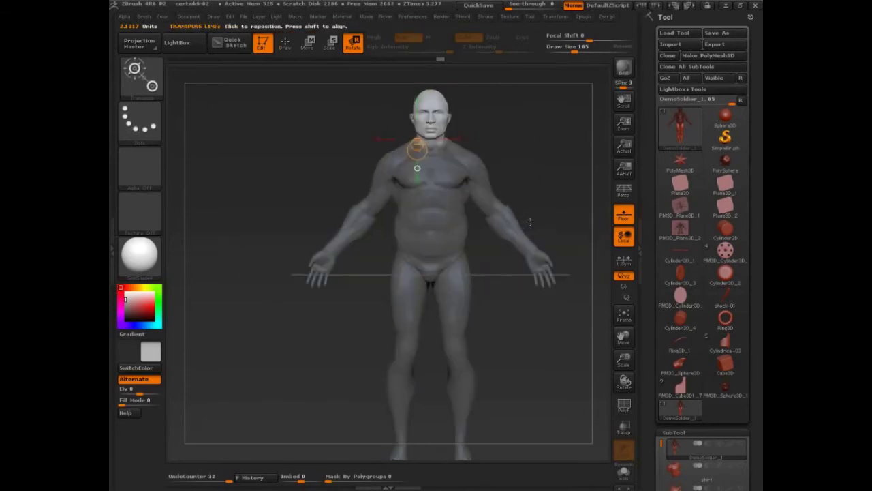
key("q")
mouse_move(549, 184)
left_mouse_down("alt")
mouse_move(556, 238)
mouse_move(536, 265)
mouse_move(551, 276)
left_mouse_up("alt")
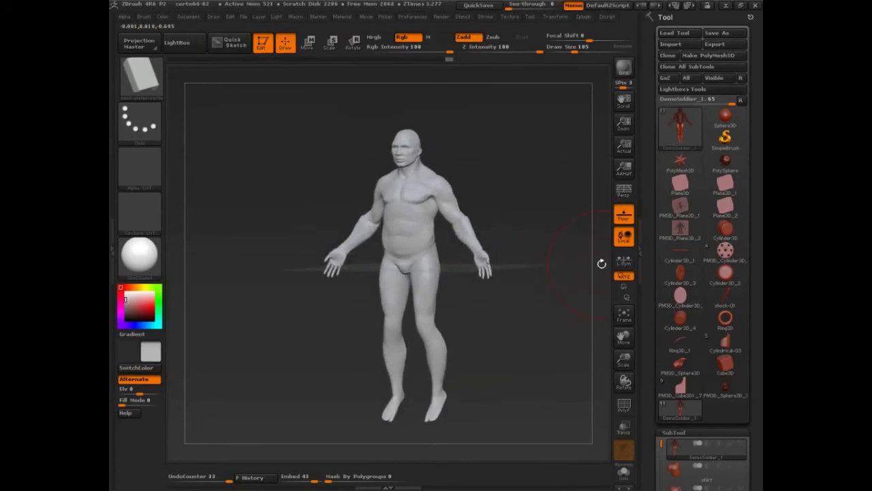
left_click_drag(510, 348, 402, 157)
key("r")
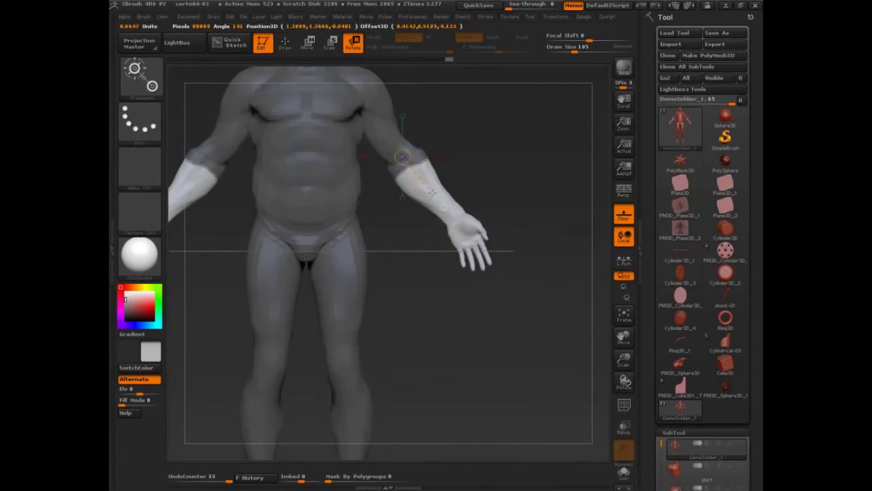
key("shift+d")
key("shift+d")
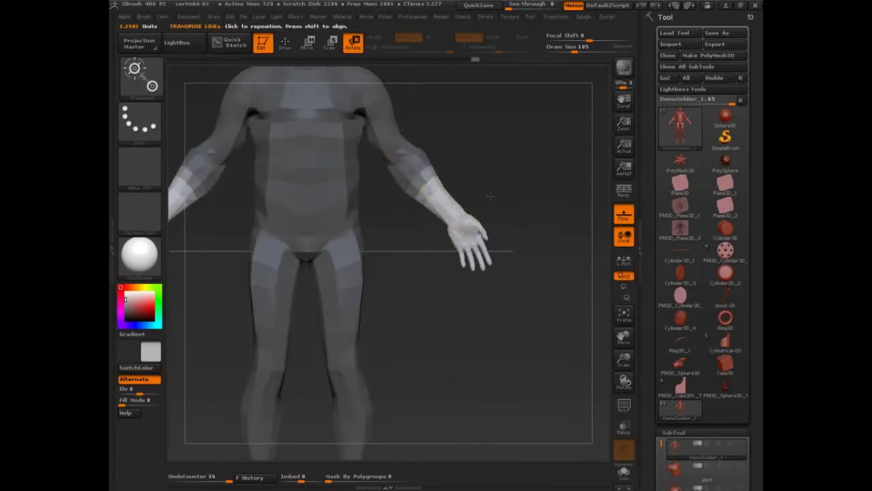
left_click_drag(490, 197, 364, 204)
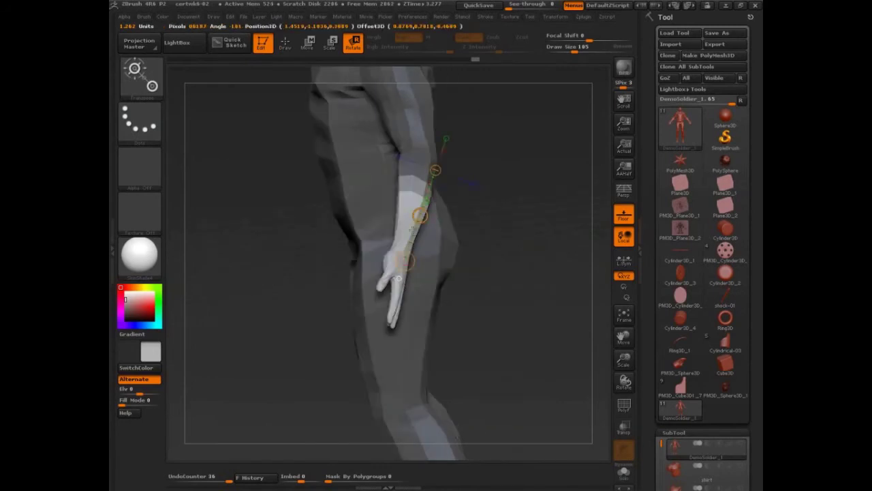
left_click_drag(400, 278, 391, 276)
left_click_drag(507, 227, 518, 259)
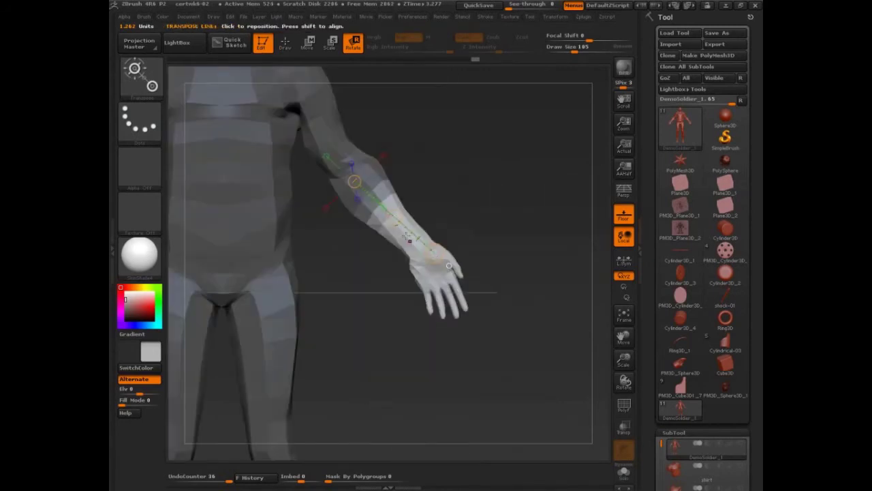
left_click_drag(496, 293, 542, 336)
left_click_drag(340, 168, 436, 259)
Clear the forearm mask and smooth the faceted elbow and forearm
key("q")
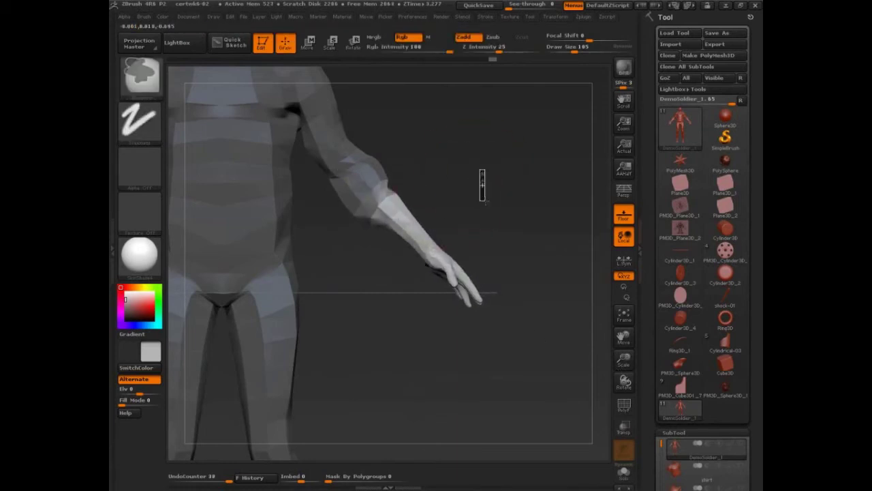
left_click(443, 203, "ctrl")
key("shift")
mouse_move(393, 216)
left_mouse_down("shift")
mouse_move(390, 201)
mouse_move(372, 205)
left_mouse_up("shift")
Switch sculpting brush, raise the mesh to its highest subdivision, and frame the full body
key("b")
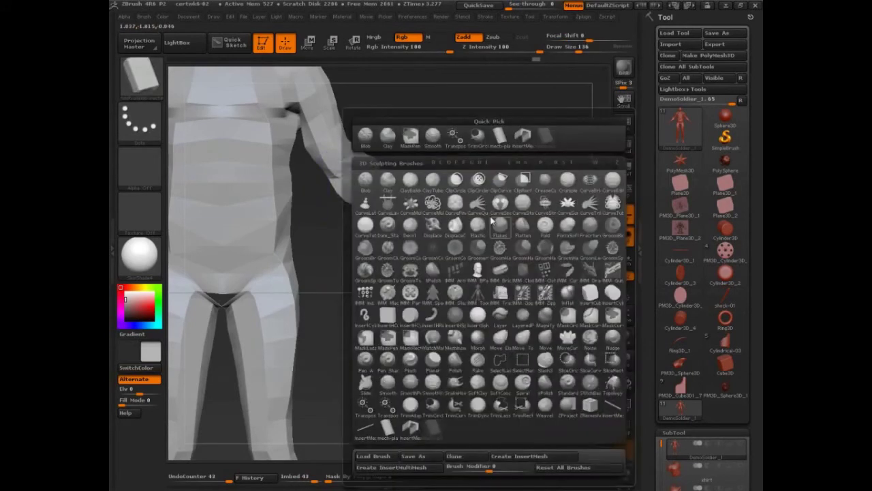
key("s")
key("t")
mouse_move(507, 214)
left_mouse_down()
mouse_move(408, 211)
mouse_move(463, 212)
mouse_move(419, 214)
left_mouse_up()
mouse_move(327, 224)
left_mouse_down()
mouse_move(306, 202)
mouse_move(409, 204)
left_mouse_up()
mouse_move(464, 201)
left_mouse_down()
mouse_move(488, 212)
mouse_move(415, 187)
mouse_move(428, 175)
mouse_move(436, 179)
mouse_move(390, 189)
left_mouse_up()
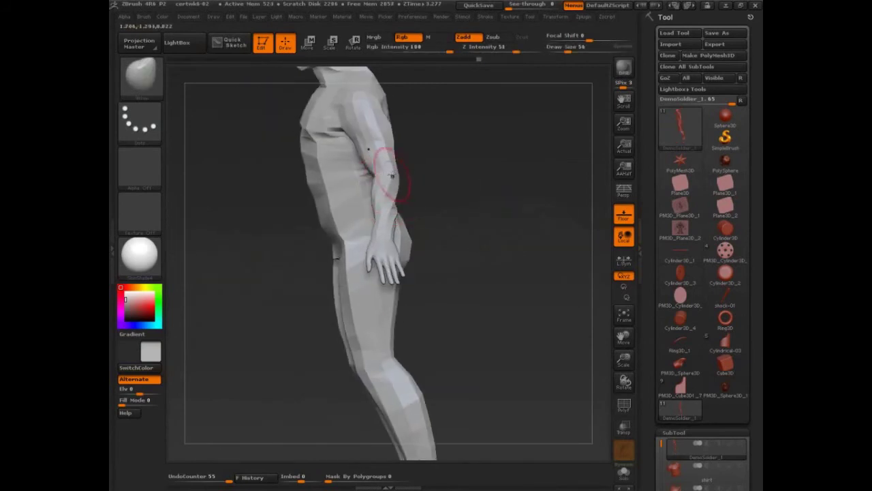
left_click_drag(494, 241, 495, 355)
key("d")
key("f")
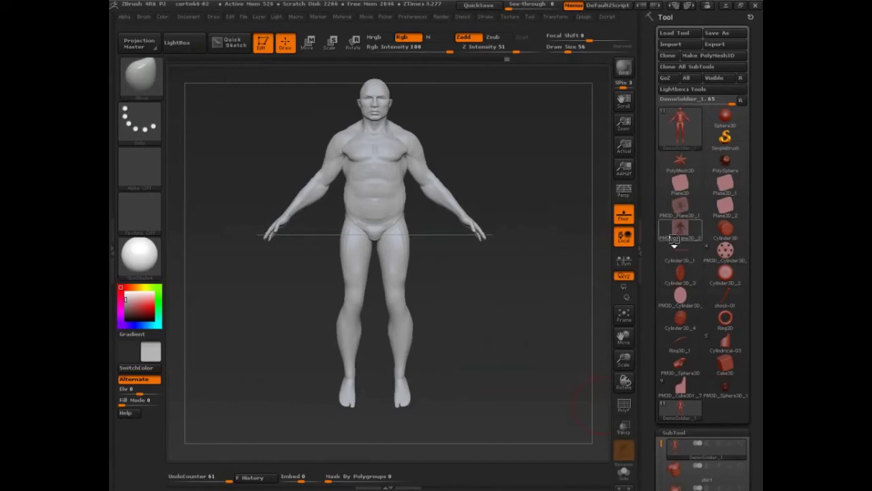
Enlarge the PM3D_Plane3D_2 sketch at upper left and place the full-size DemoSoldier beside it
left_click(559, 349)
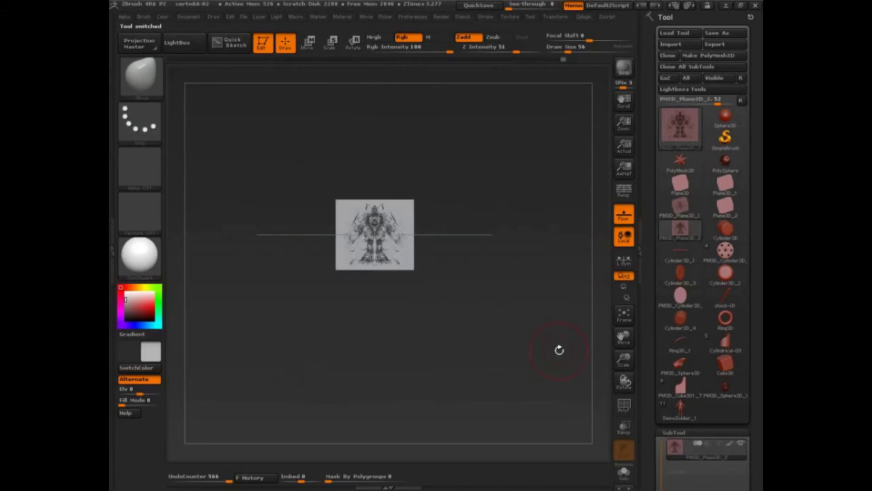
left_click_drag(555, 368, 483, 319, "alt")
left_click_drag(401, 291, 579, 397, "alt")
left_click(678, 409)
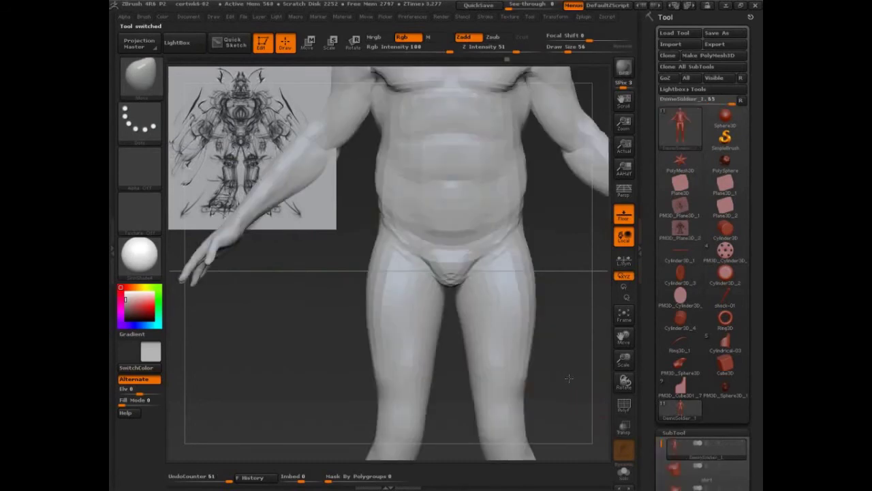
left_click_drag(504, 313, 552, 414, "alt")
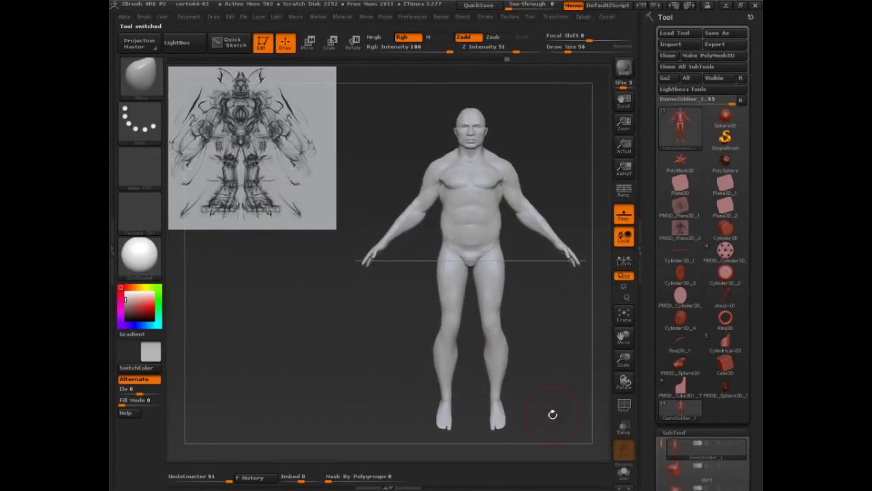
key("ctrl+shift")
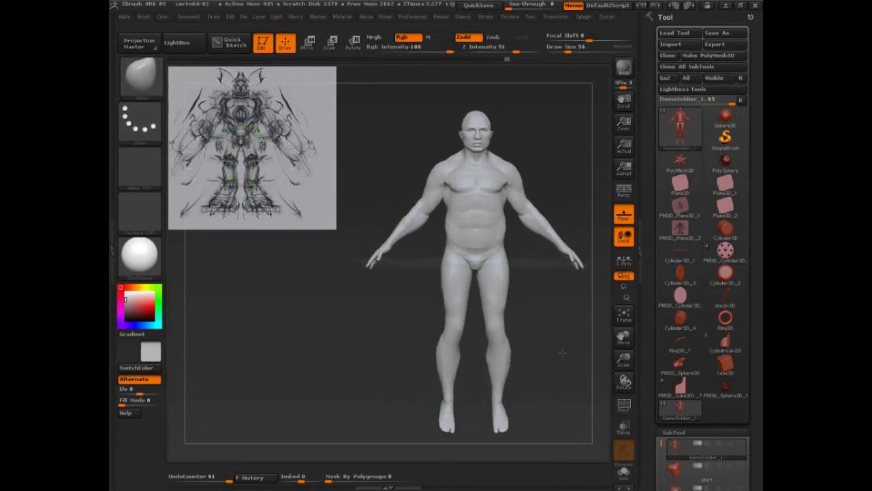
Rotate the legs apart from the hip and bend the lower legs at the knees
key("r")
left_click_drag(491, 293, 489, 264, "ctrl")
left_click_drag(484, 225, 506, 321)
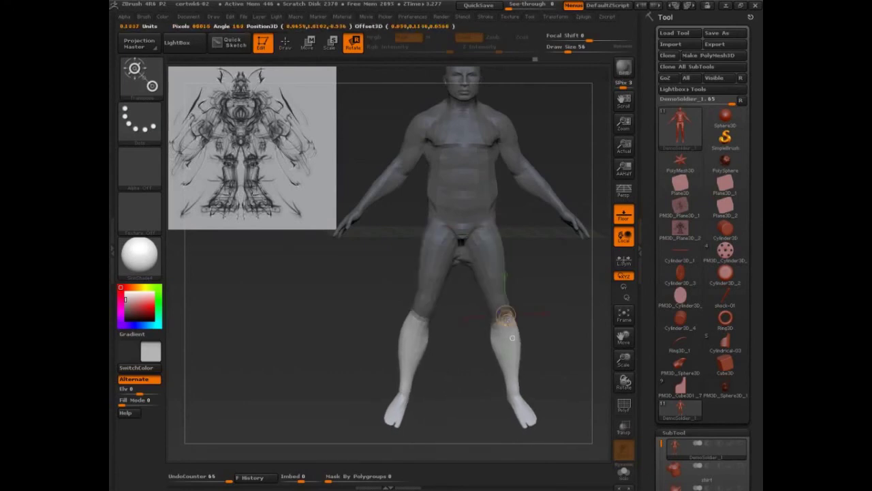
left_click(506, 321, "ctrl")
left_click_drag(521, 395, 517, 406)
left_click_drag(554, 363, 525, 327)
left_click_drag(563, 292, 566, 294, "ctrl")
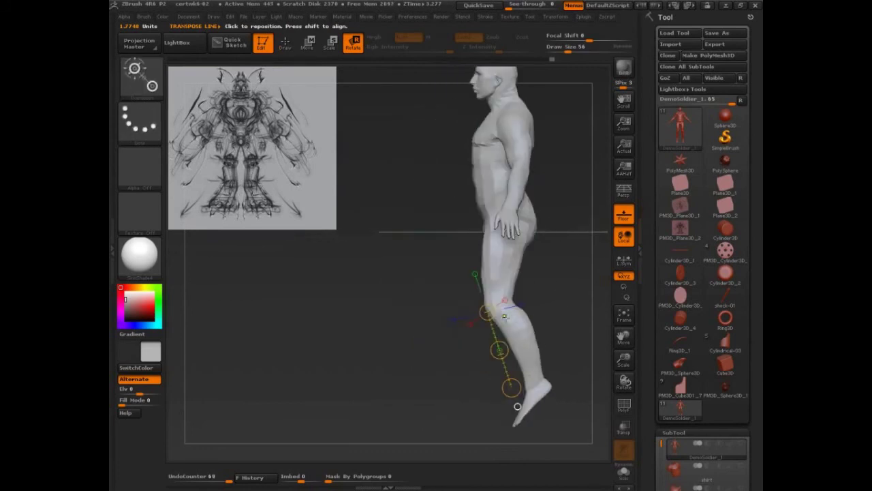
mouse_move(508, 314)
left_mouse_down()
mouse_move(505, 259)
mouse_move(518, 273)
mouse_move(506, 334)
left_mouse_up()
mouse_move(502, 302)
left_mouse_down()
mouse_move(449, 352)
mouse_move(434, 376)
mouse_move(442, 375)
mouse_move(401, 380)
left_mouse_up()
Change brush, mask the body leaving the arms free, and draw a chest-to-shoulder rotation line
key("q")
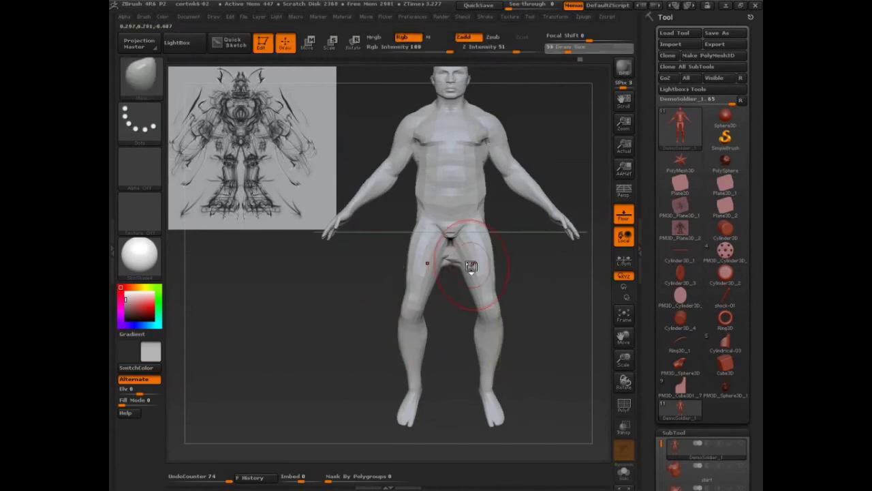
key("b")
key("c")
key("b")
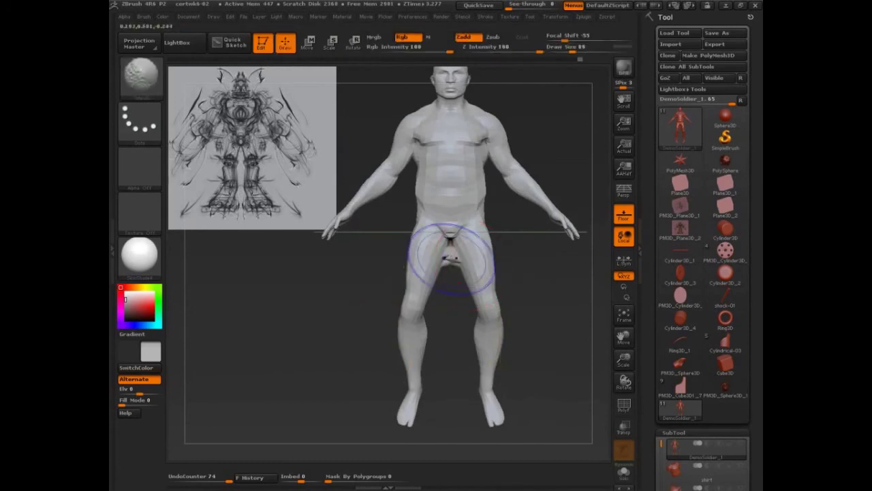
key("r")
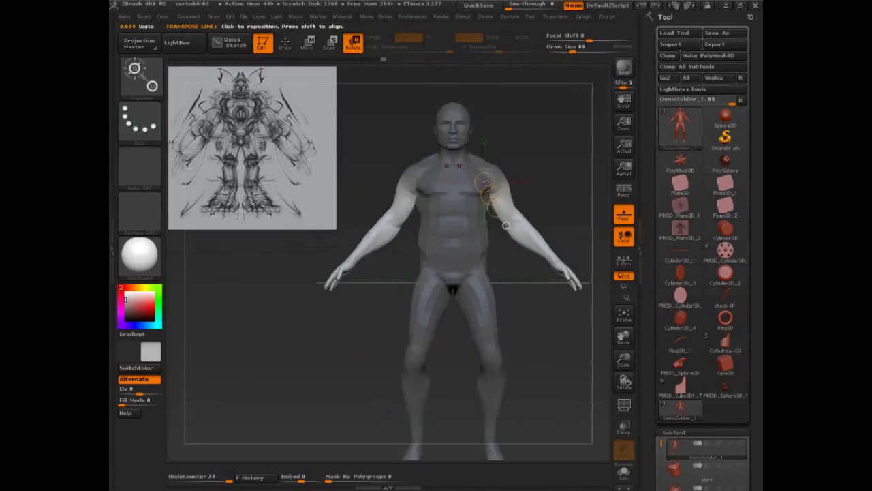
mouse_move(452, 167)
left_mouse_down("ctrl")
mouse_move(484, 161)
mouse_move(520, 228)
left_mouse_up("ctrl")
Nudge the arms outward, clear the mask, and choose a new sculpting brush
key("q")
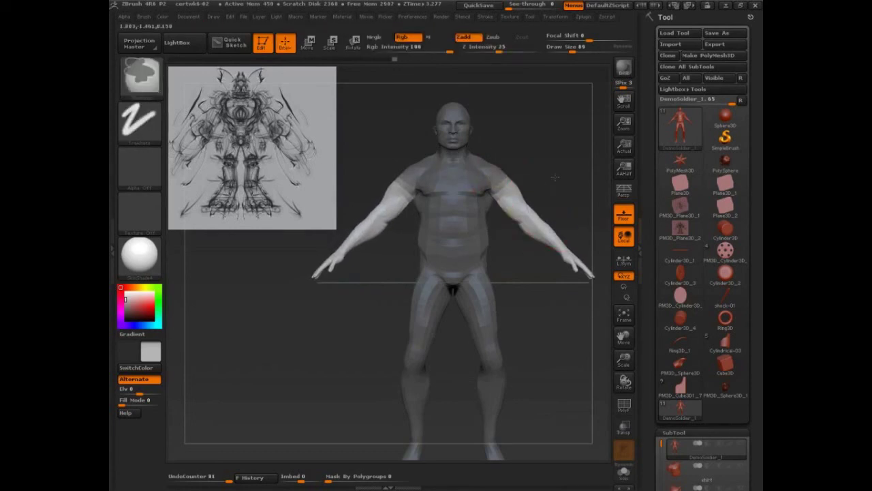
mouse_move(565, 193)
left_mouse_down("ctrl")
mouse_move(538, 186)
mouse_move(571, 179)
mouse_move(525, 188)
mouse_move(567, 189)
left_mouse_up("ctrl")
key("b")
left_click(414, 243)
left_click_drag(436, 245, 532, 181)
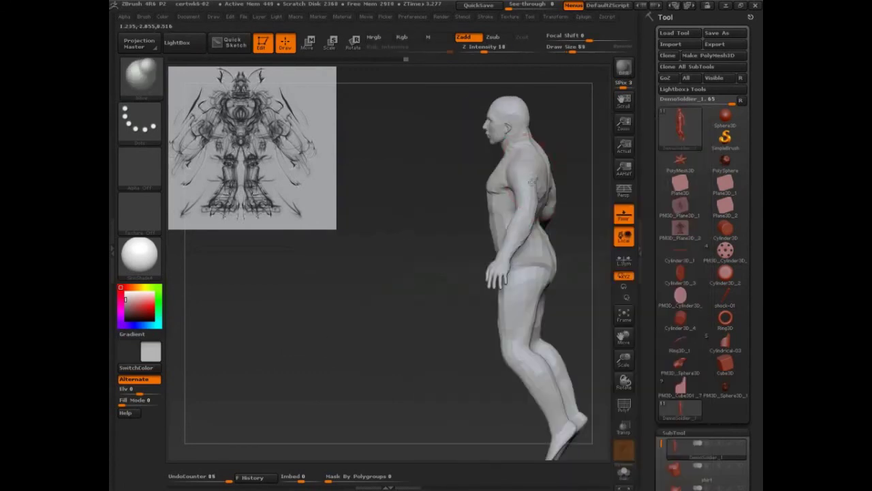